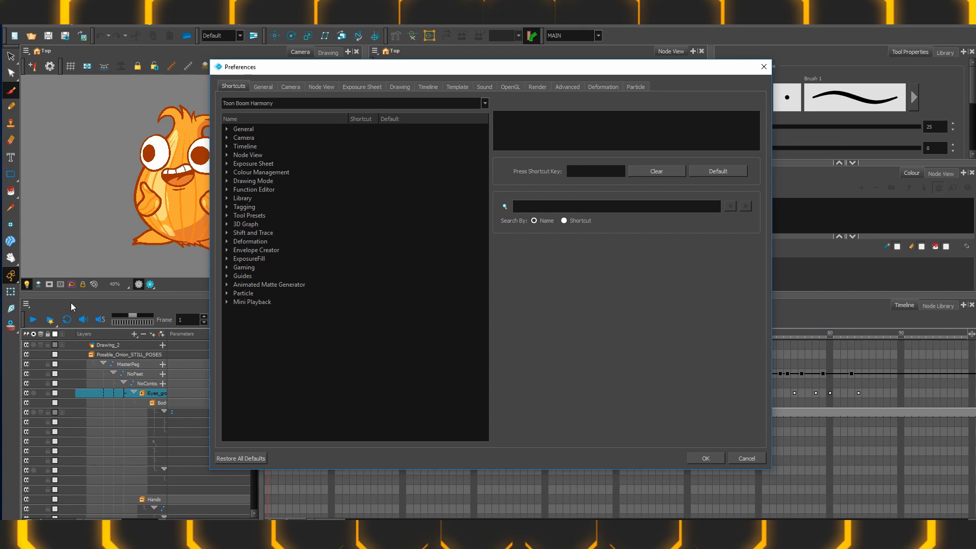
In the General preferences, enable auto-save with Ask Before Saving and turn on Focus On Mouse Enter.
click(263, 86)
drag(268, 74, 244, 47)
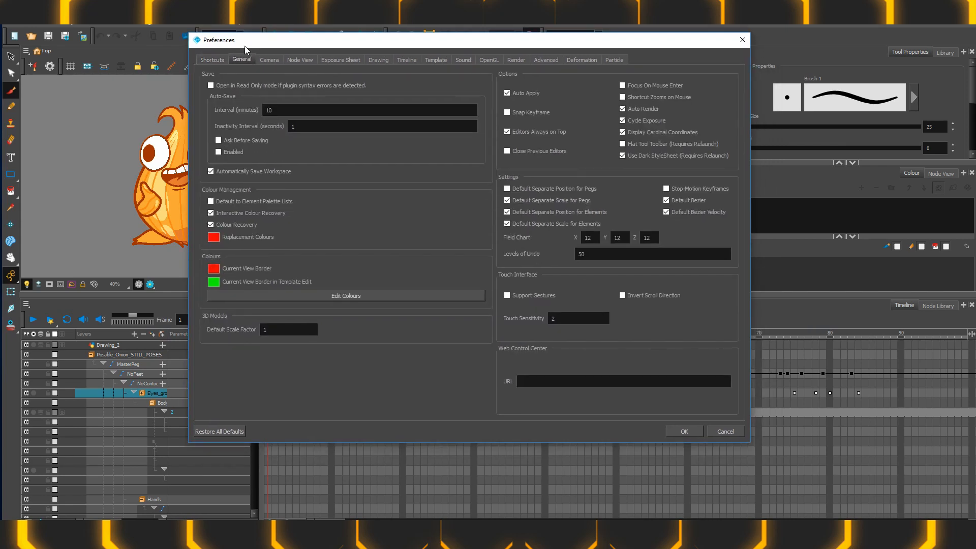
click(219, 152)
click(219, 140)
drag(439, 40, 363, 32)
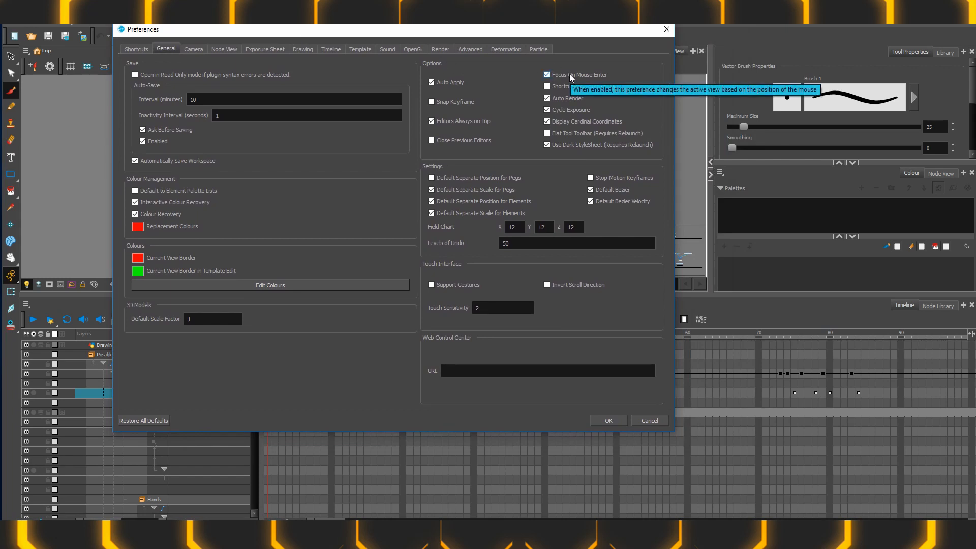
click(608, 421)
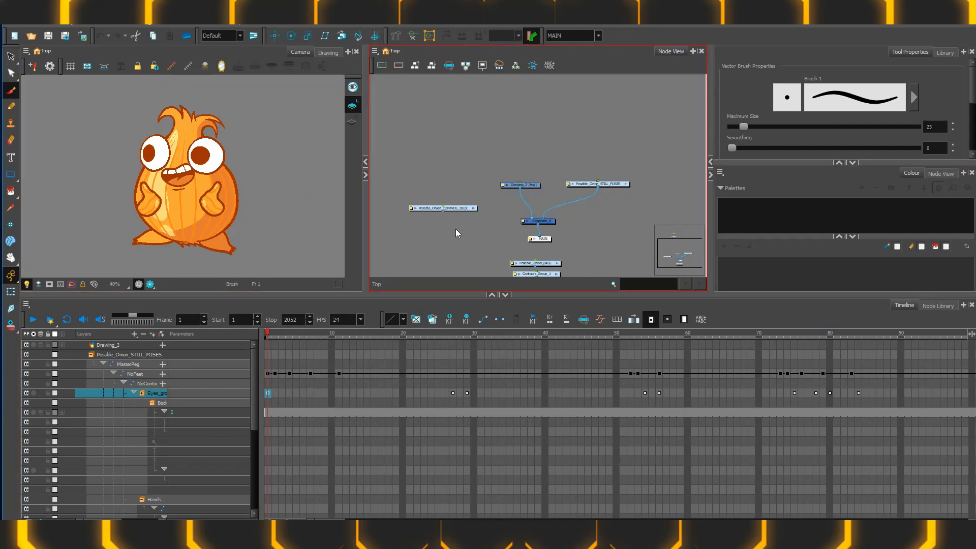
Enable Stop-Motion Keyframes in the General preferences and apply the change.
click(29, 23)
click(46, 304)
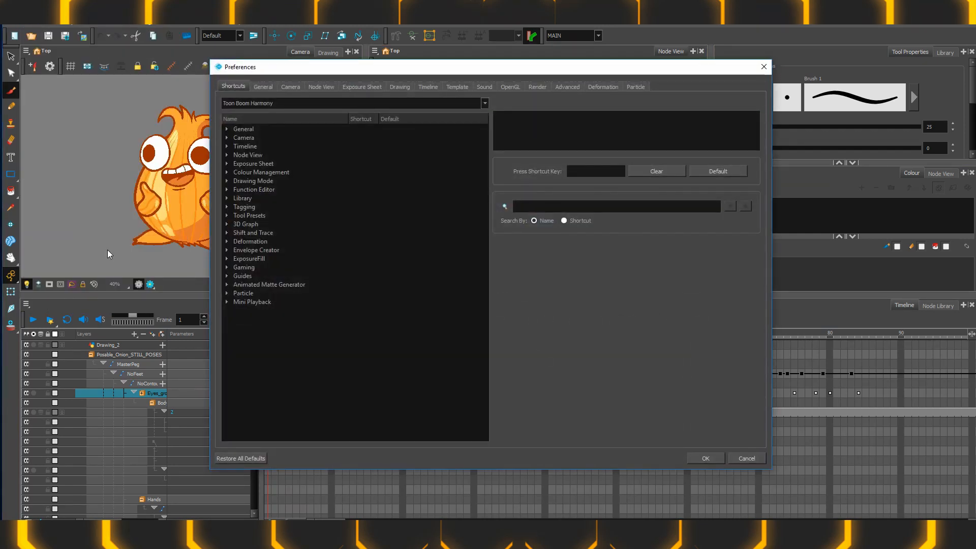
drag(316, 67, 310, 43)
click(250, 60)
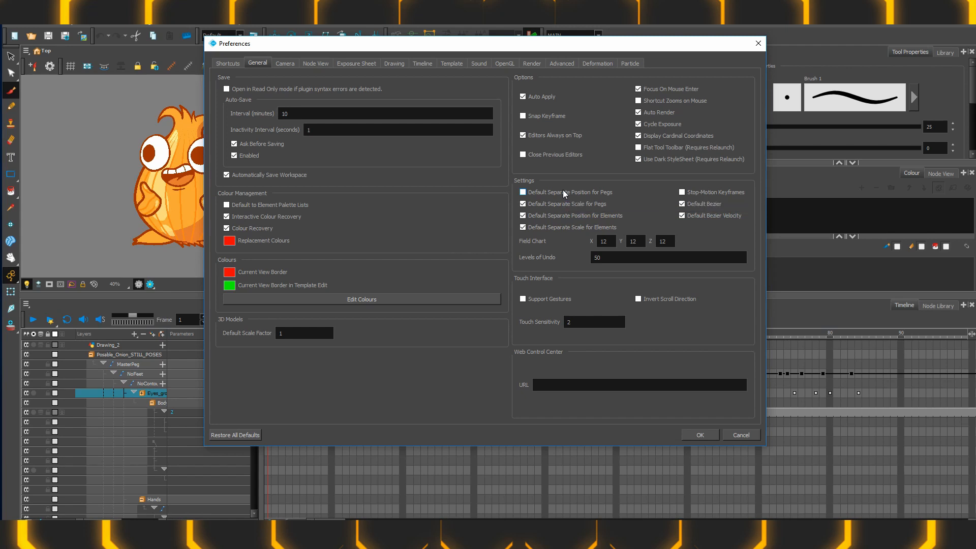
click(681, 193)
click(700, 434)
Add stop-motion keyframes to the MasterPeg layer at frames 24 and 34.
click(435, 364)
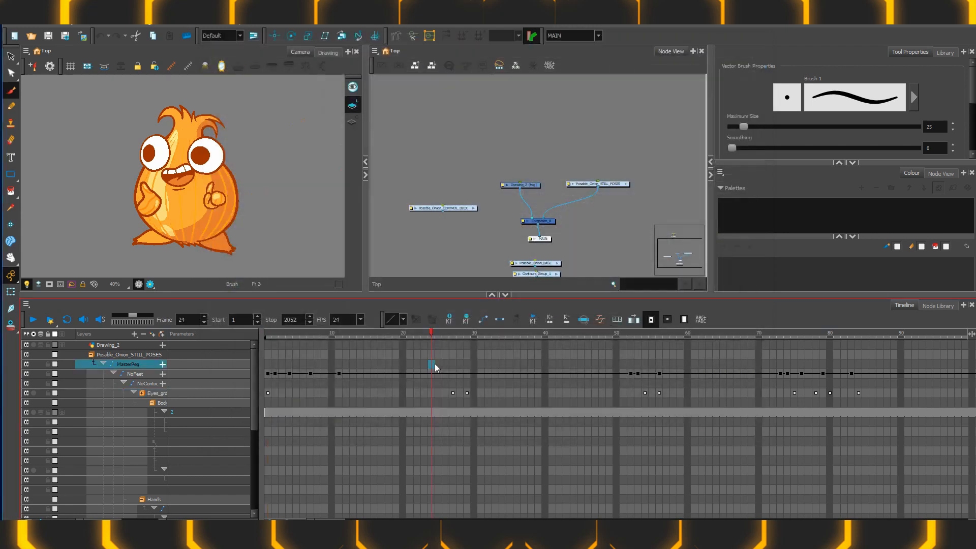
click(449, 322)
click(503, 364)
click(451, 321)
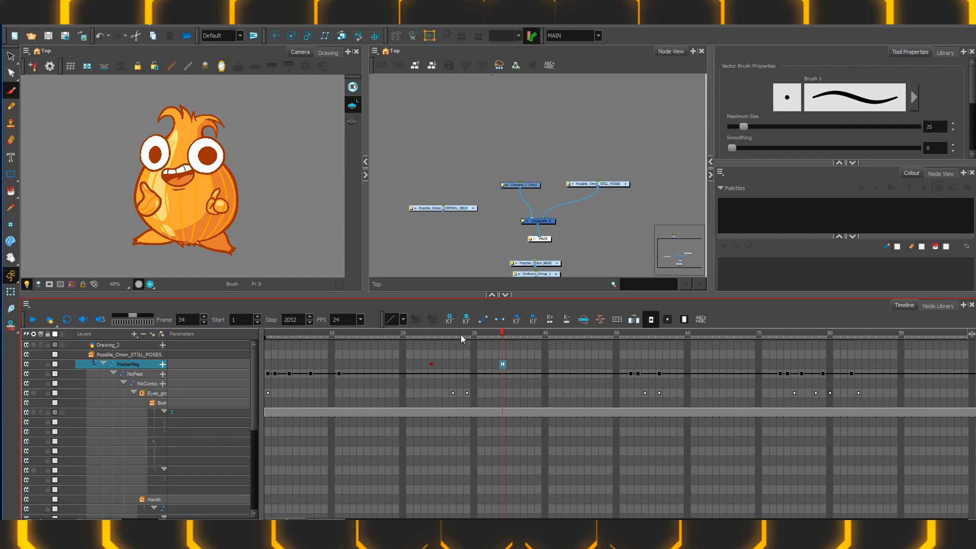
Convert the MasterPeg span between frames 24 and 34 to motion keyframes, and undo the keyframe edits.
click(451, 366)
click(431, 365)
click(504, 364)
drag(430, 363, 504, 364)
click(482, 319)
click(417, 364)
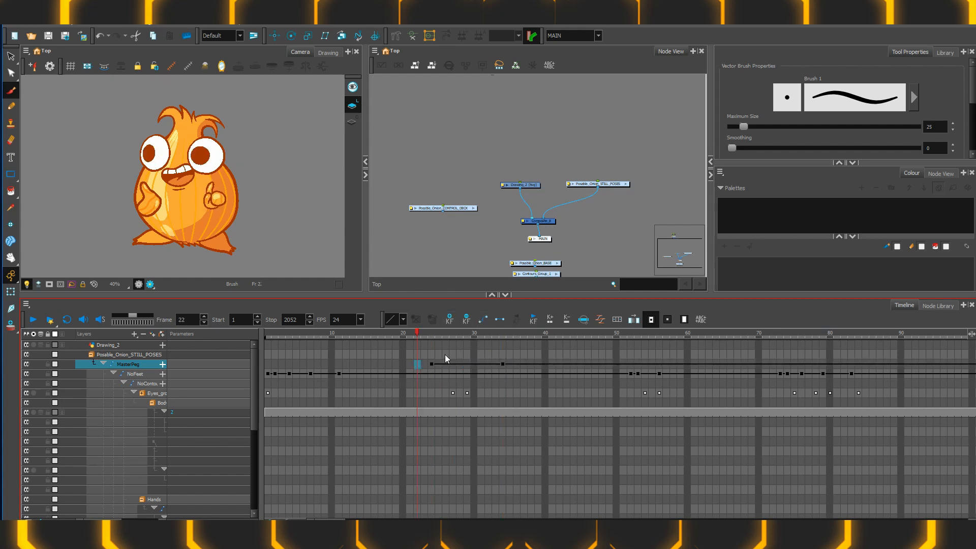
click(466, 364)
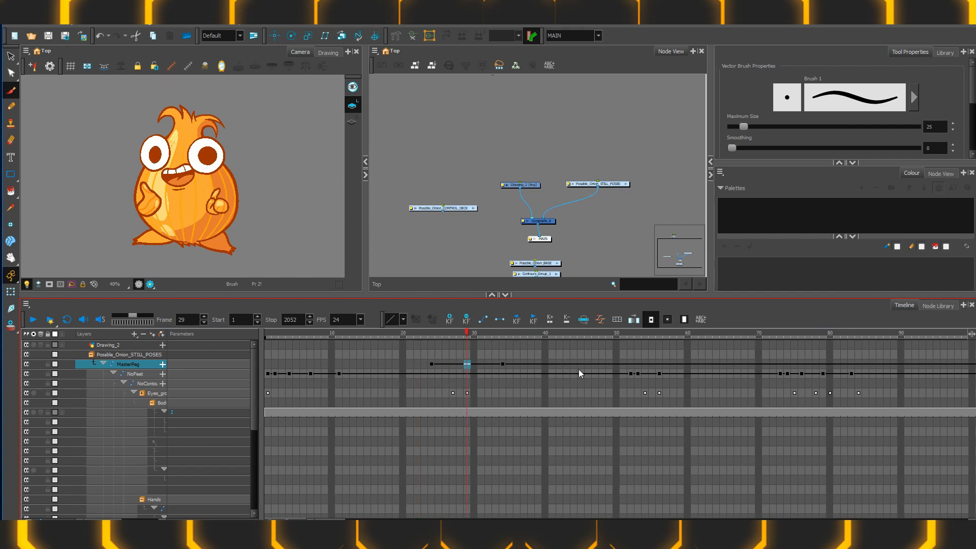
key(ctrl+z)
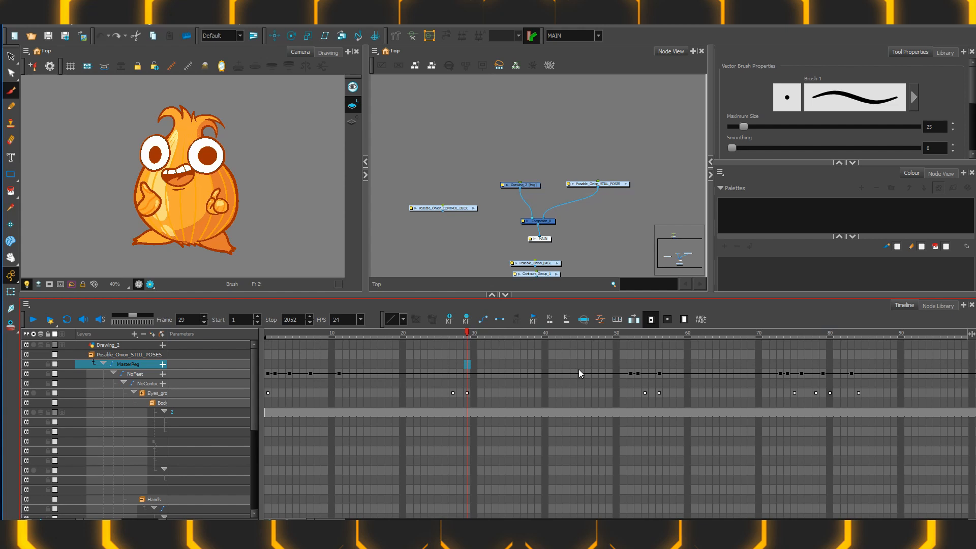
Review the options in the General preferences and close the dialog.
click(28, 27)
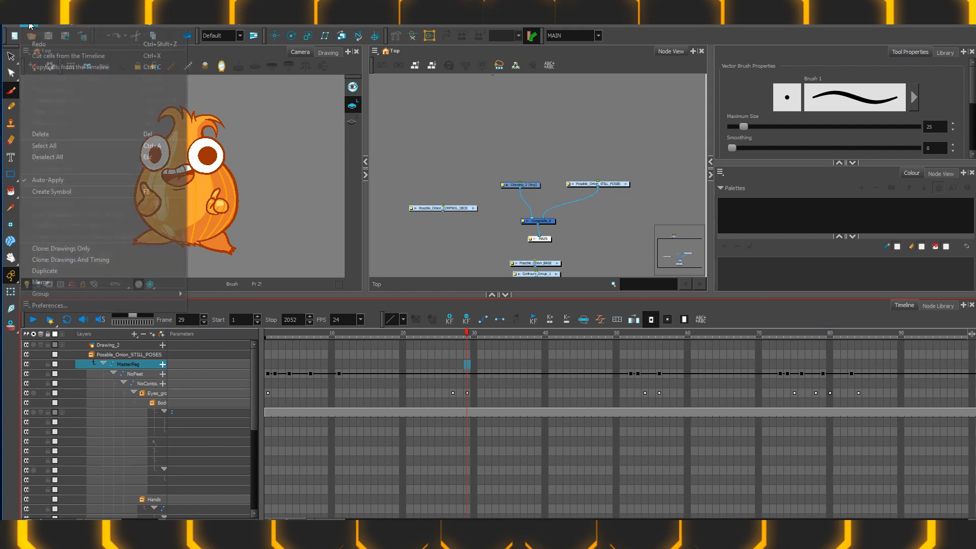
click(40, 277)
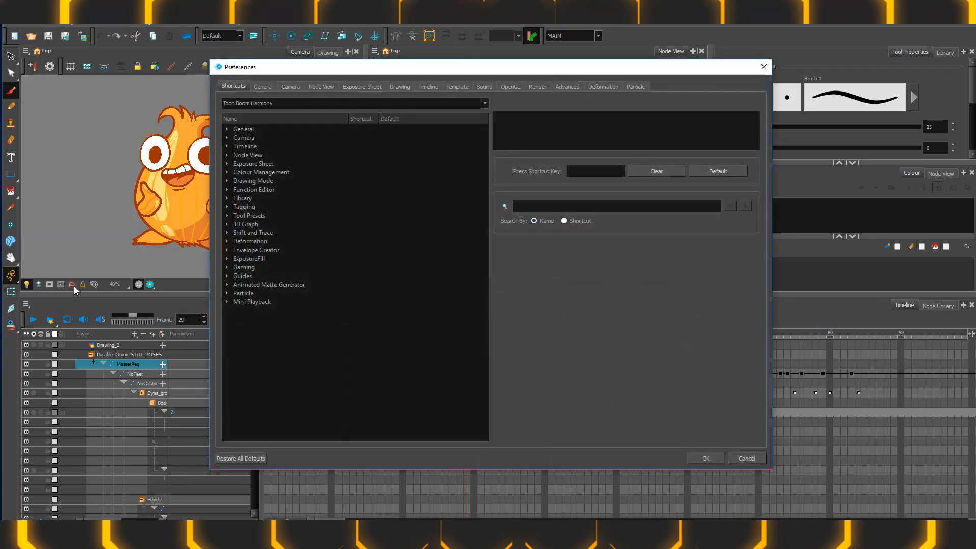
click(269, 87)
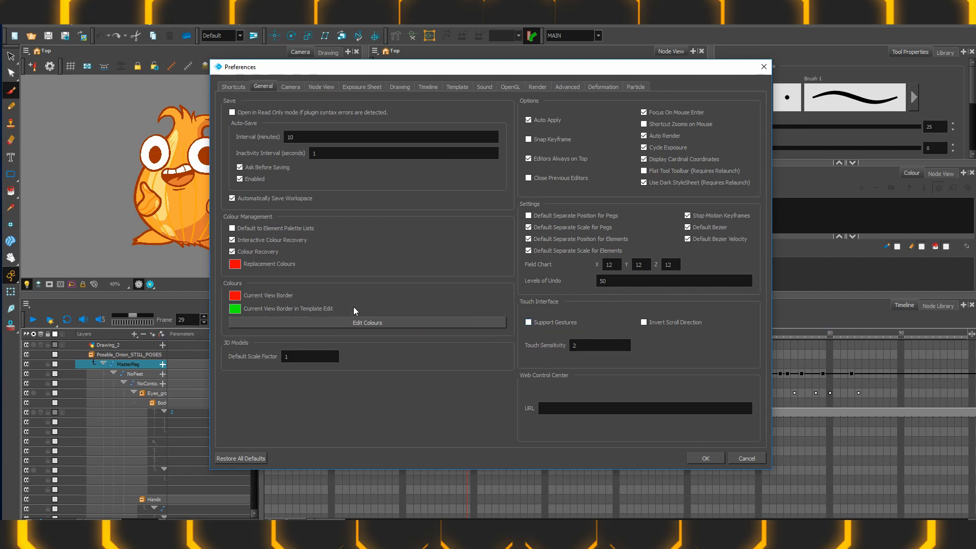
key(Return)
Add stop-motion keyframes to the MasterPeg layer at frames 23, 26 and 28.
click(474, 365)
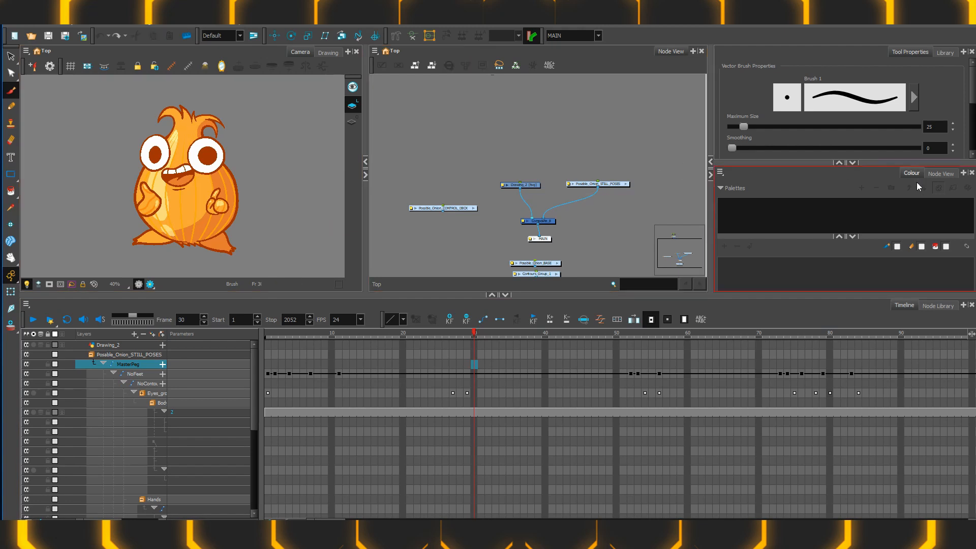
click(425, 364)
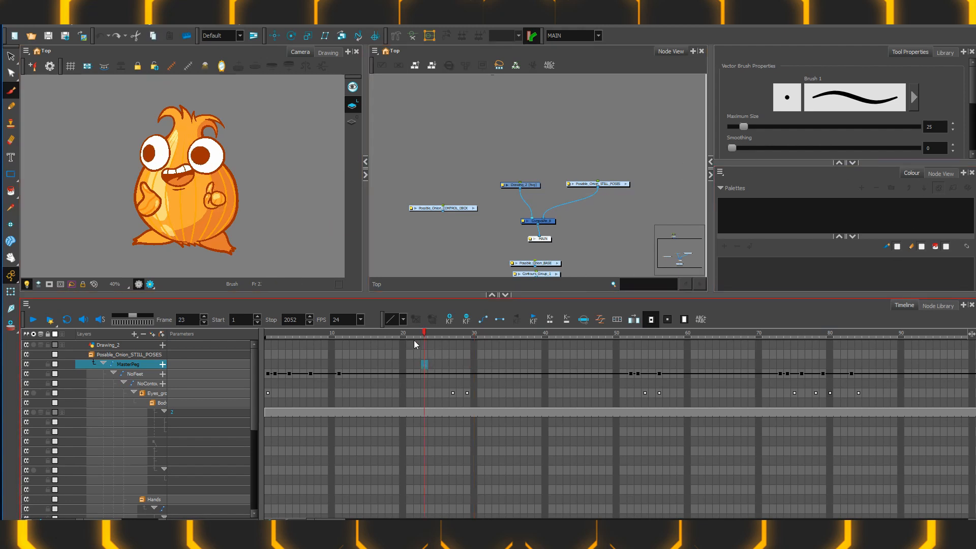
click(454, 318)
click(444, 364)
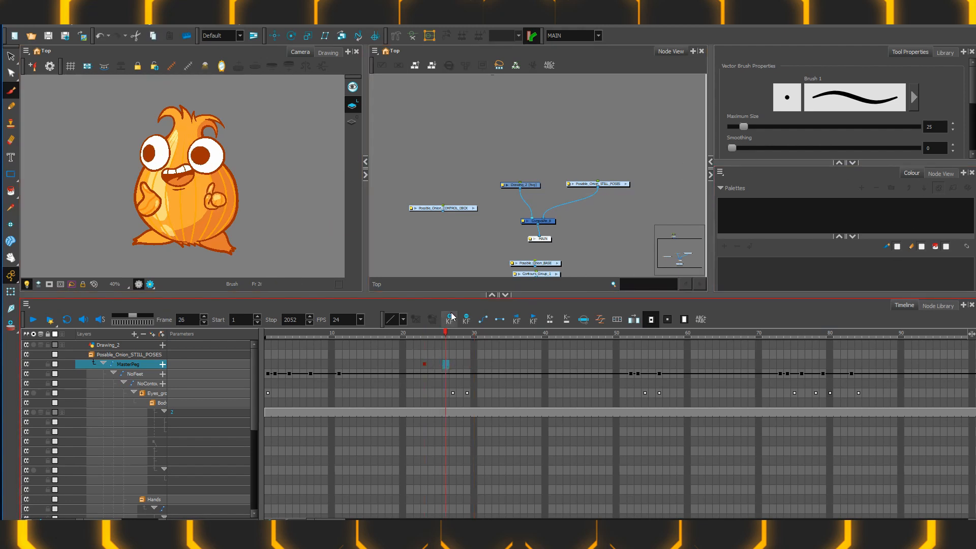
click(449, 319)
click(461, 364)
click(450, 319)
click(451, 373)
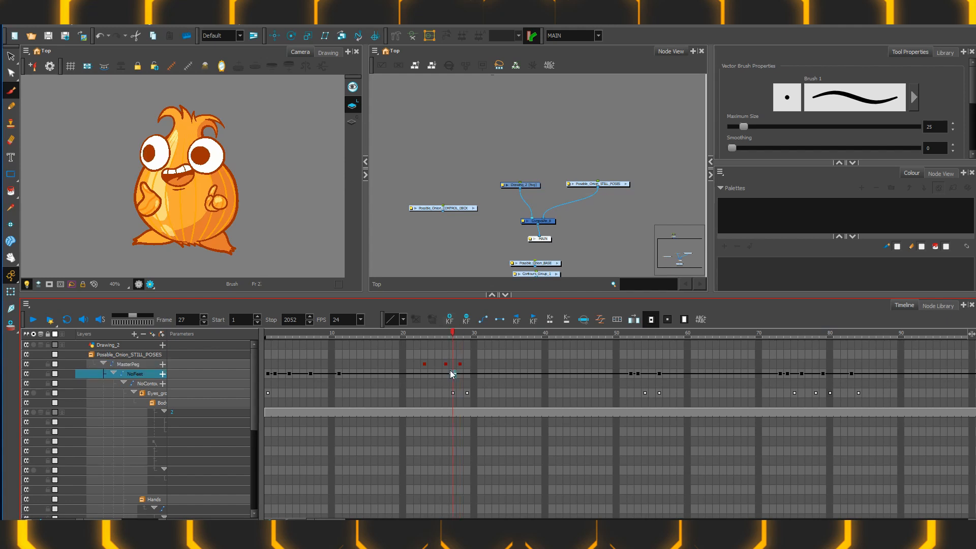
click(437, 363)
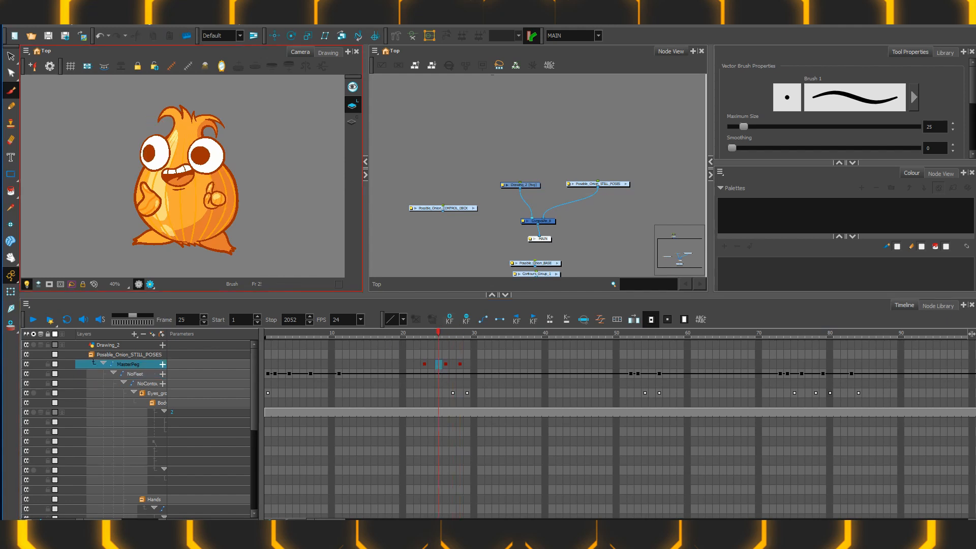
Change the Current View Border colour in the General preferences to yellow-orange, RGB 255, 191, 0.
click(33, 26)
click(108, 305)
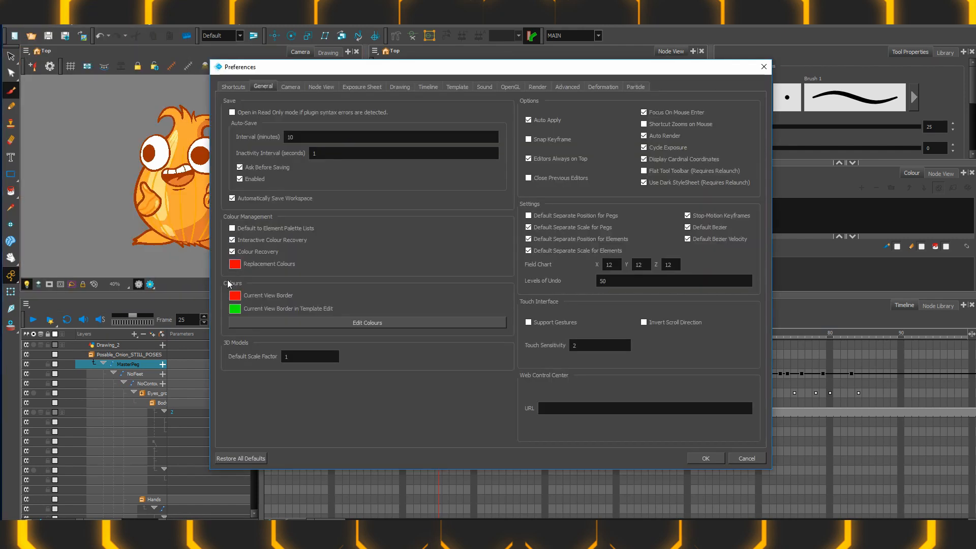
click(234, 294)
click(447, 238)
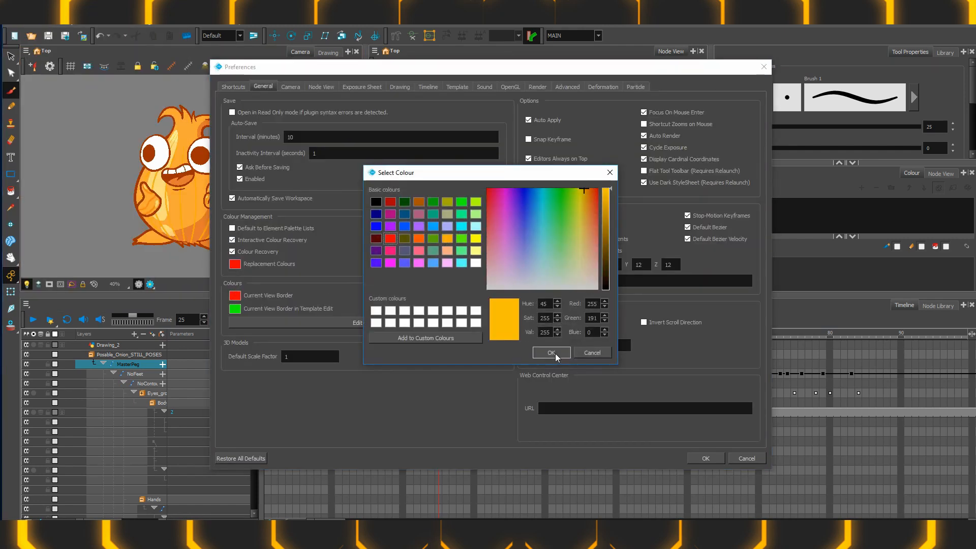
click(551, 352)
click(706, 458)
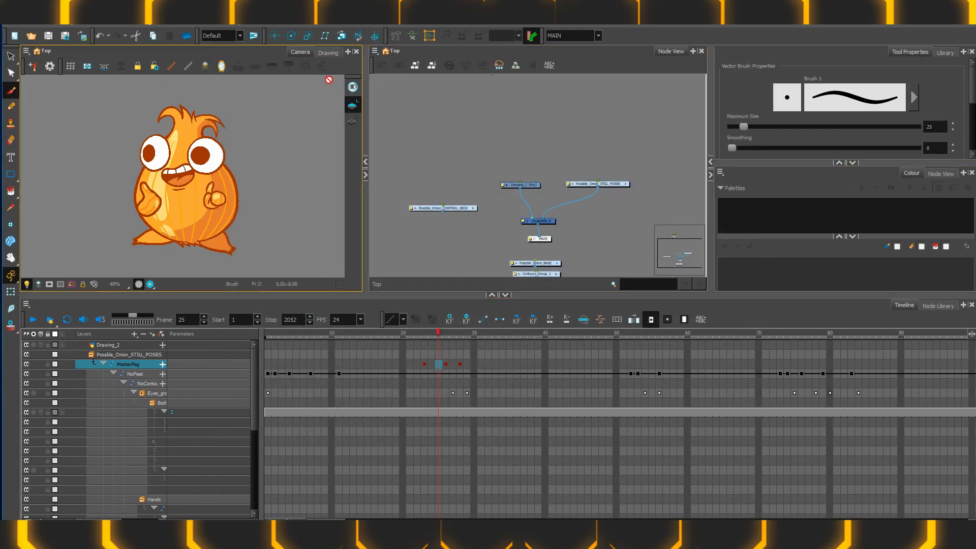
Set the timeline's Stop Motion Keyframe colour to orange, RGB 255, 179, 0, and check the onion skin colours.
key(ctrl+u)
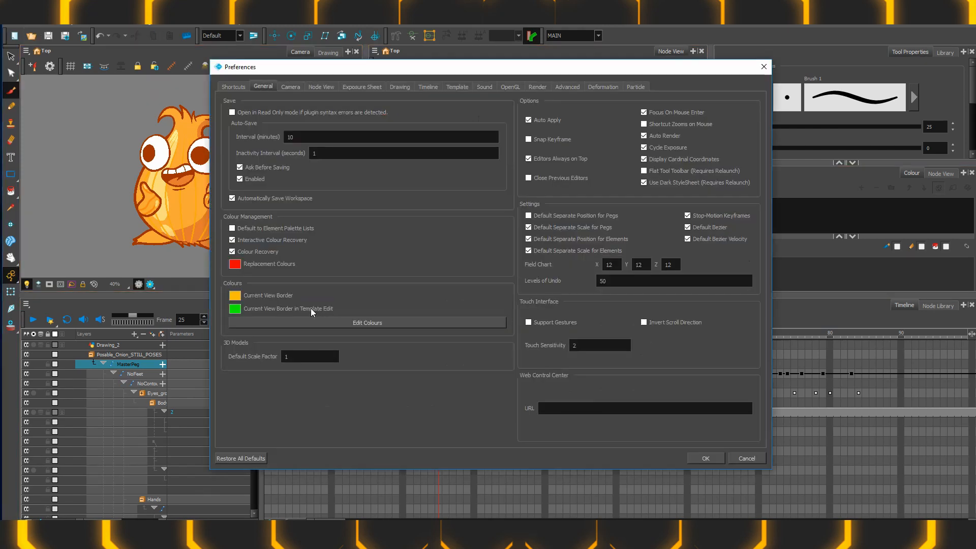
click(345, 324)
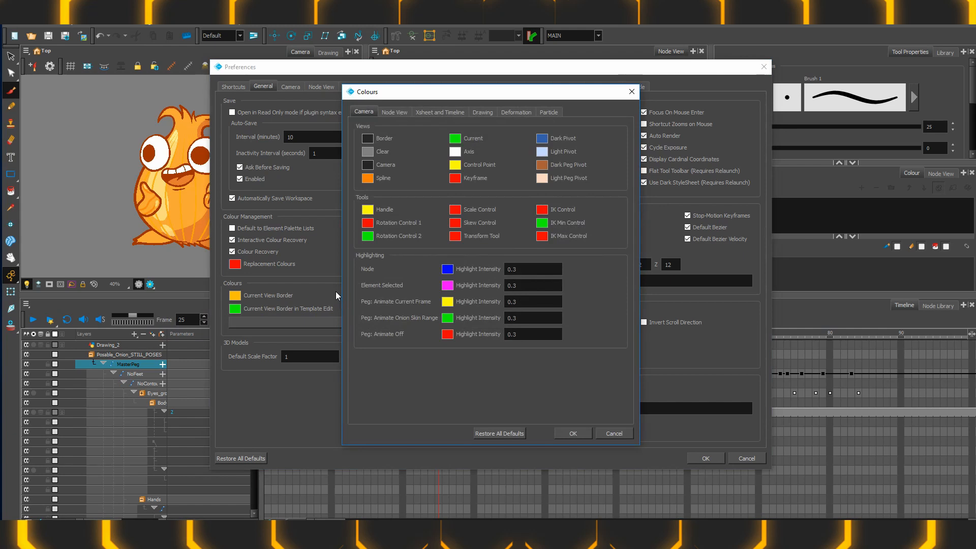
click(441, 110)
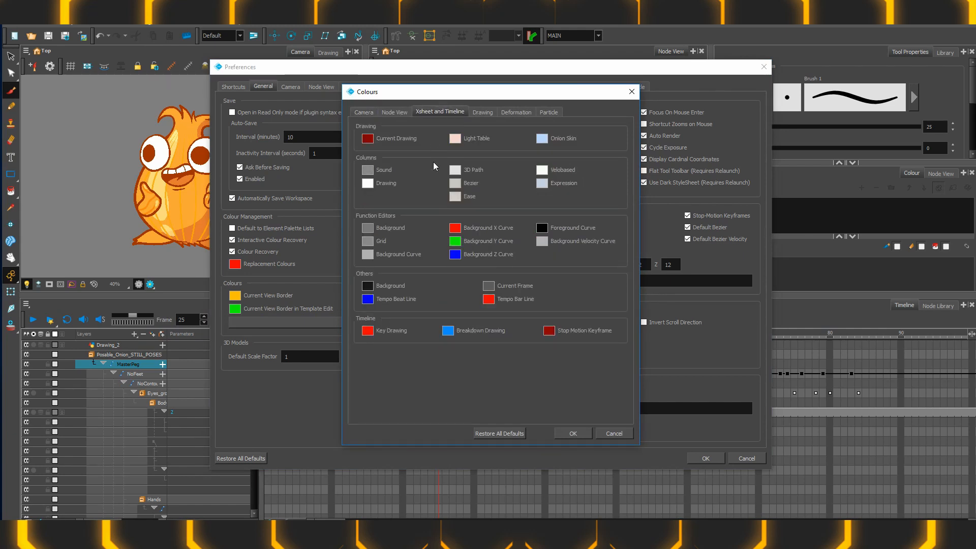
click(548, 330)
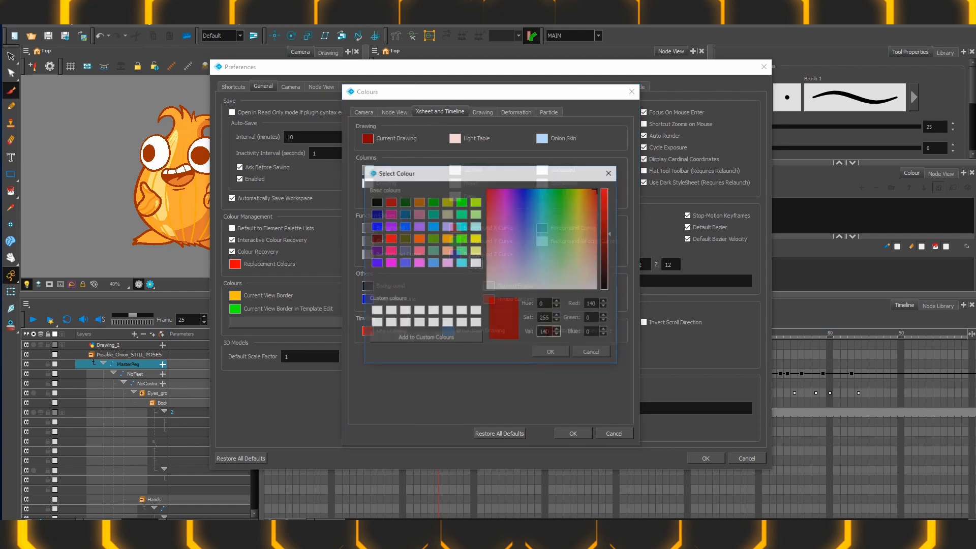
click(577, 192)
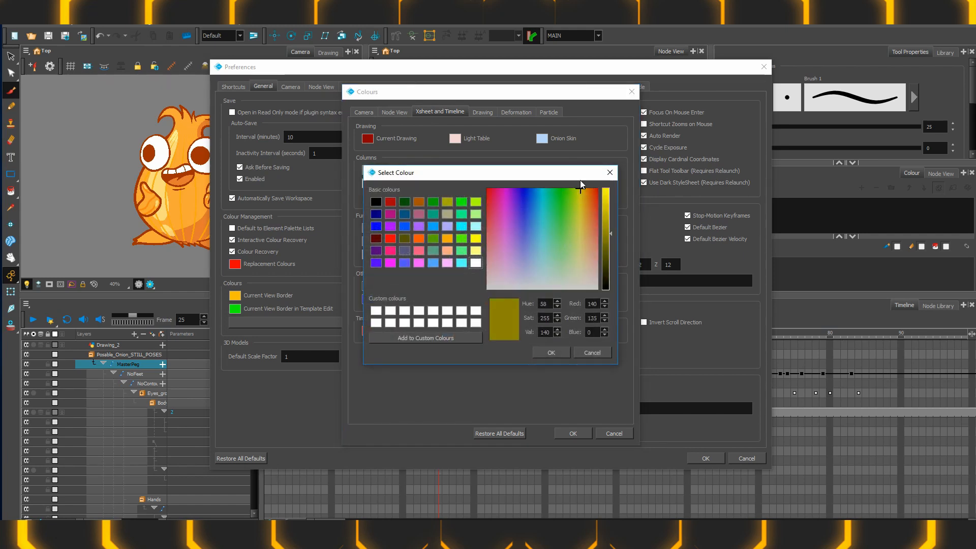
drag(580, 180, 582, 181)
drag(610, 238, 584, 184)
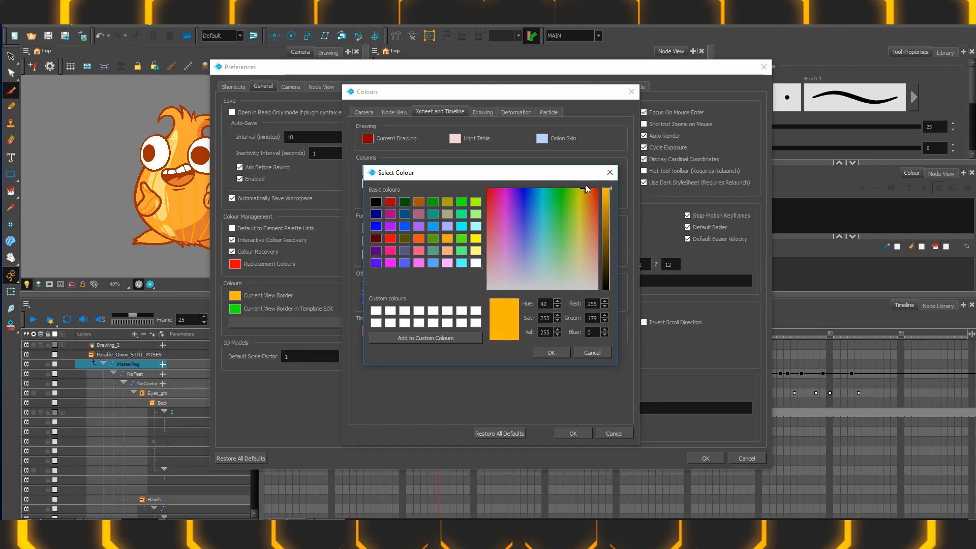
click(551, 355)
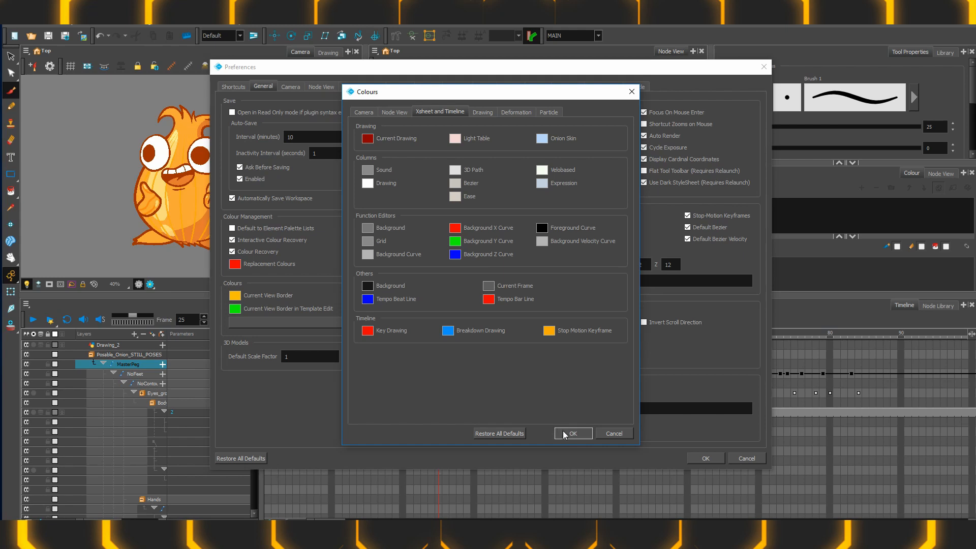
click(482, 112)
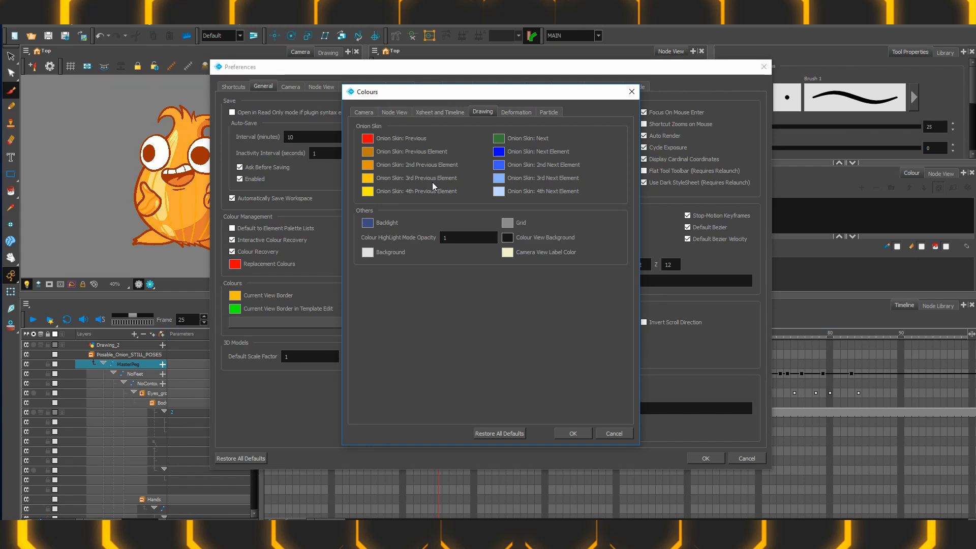
click(572, 433)
Enable Reduce Indentation in the Timeline preferences and widen the timeline's layer list to fit the layer names.
click(427, 87)
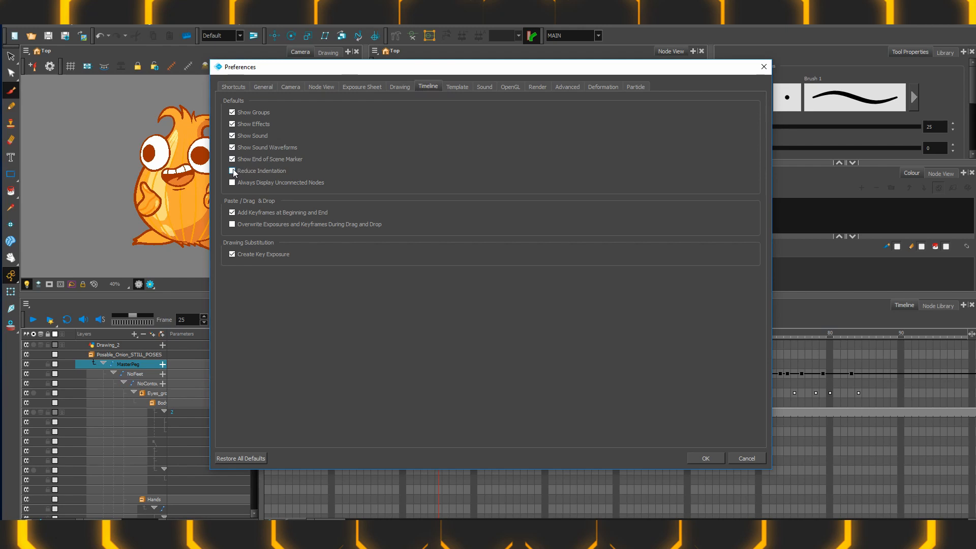
drag(279, 68, 390, 45)
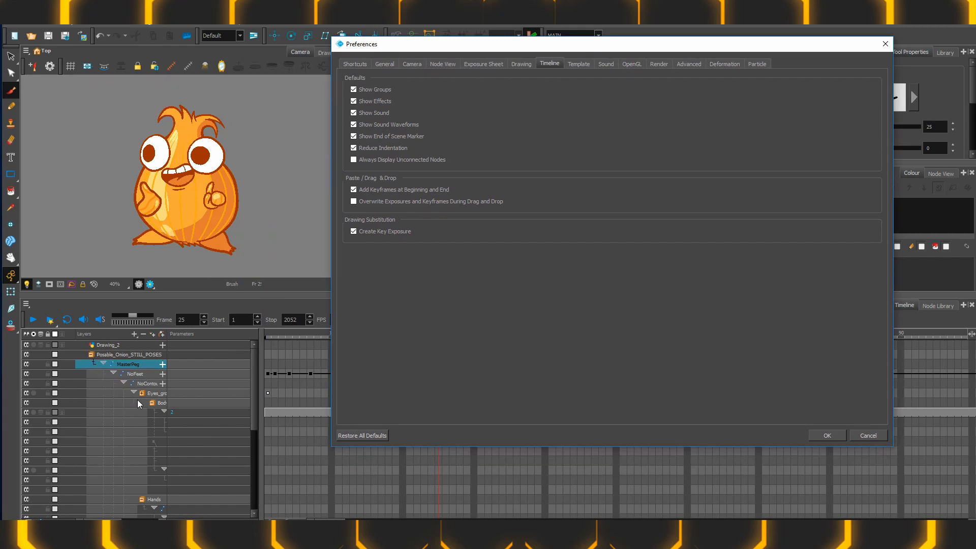
click(827, 436)
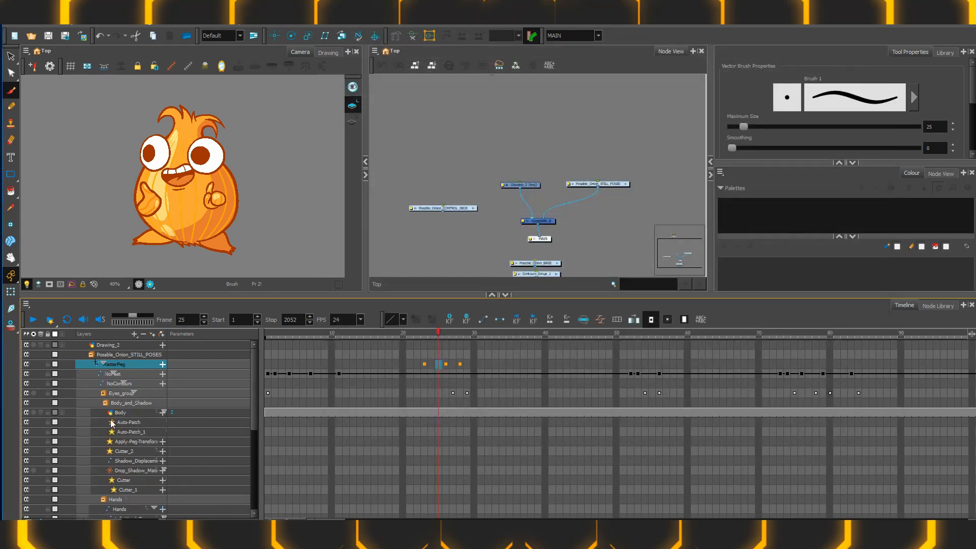
drag(257, 354, 300, 376)
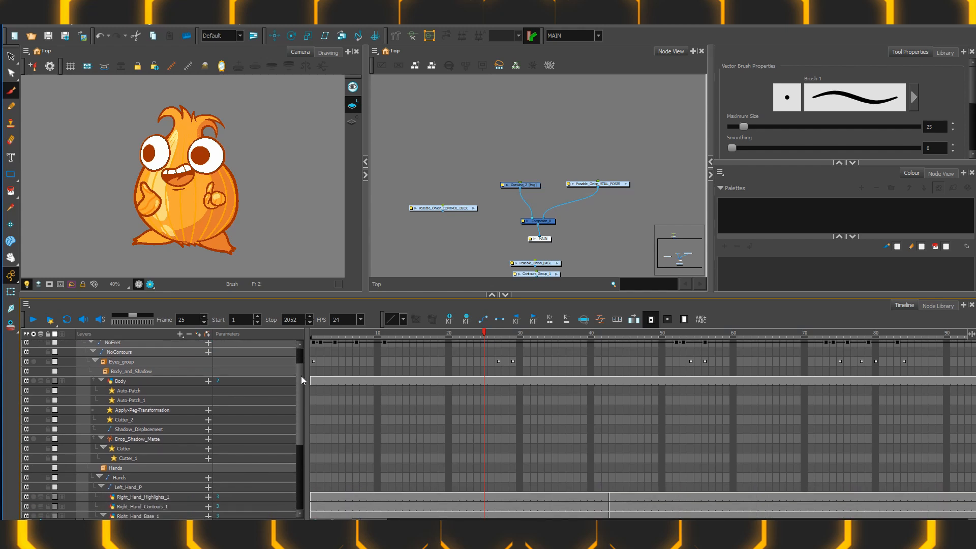
drag(311, 355, 303, 359)
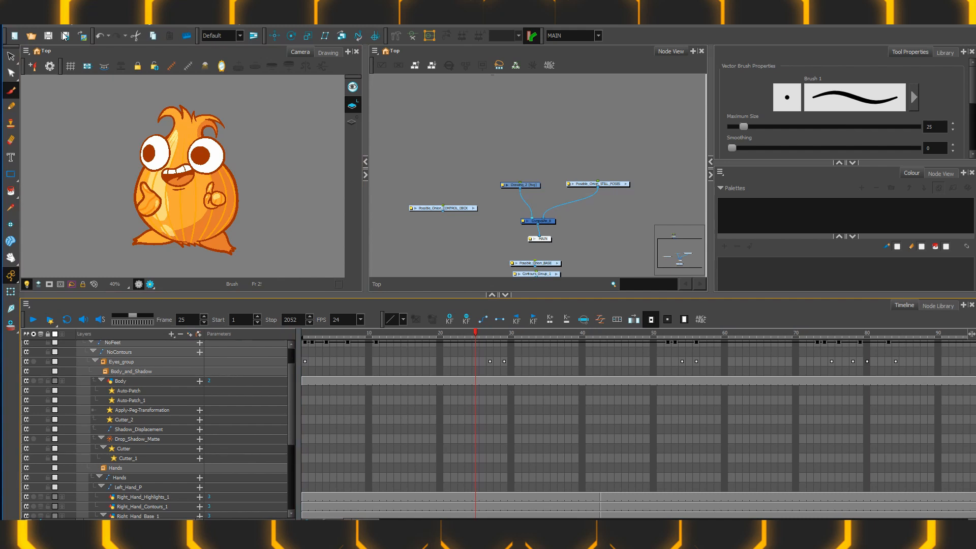
Review the OpenGL preferences, including full scene antialiasing, and the Render preferences.
click(29, 23)
click(60, 304)
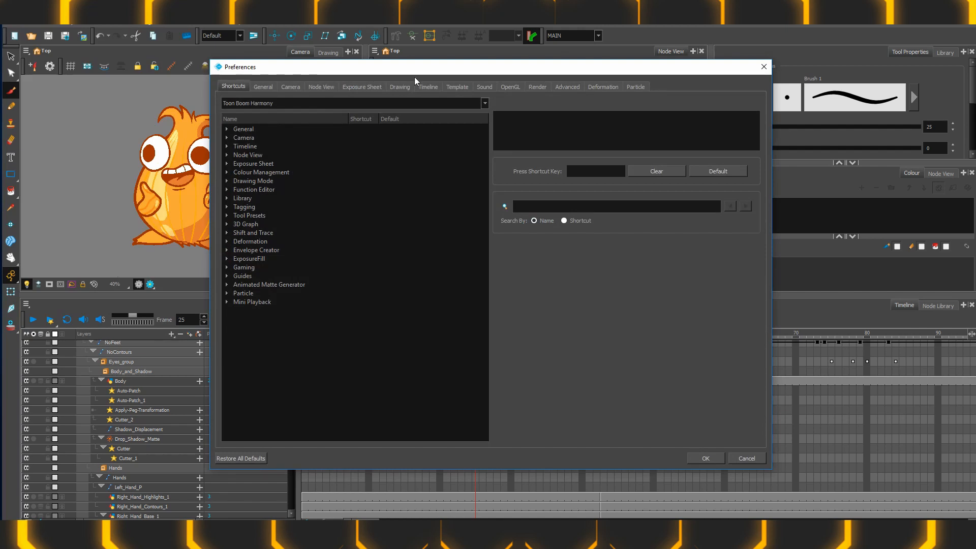
click(510, 86)
drag(412, 69, 447, 69)
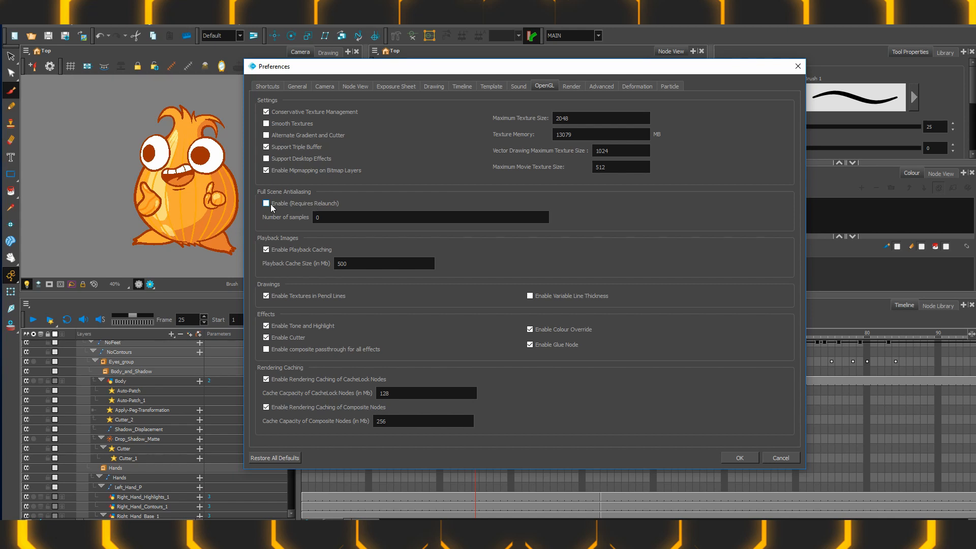
click(571, 87)
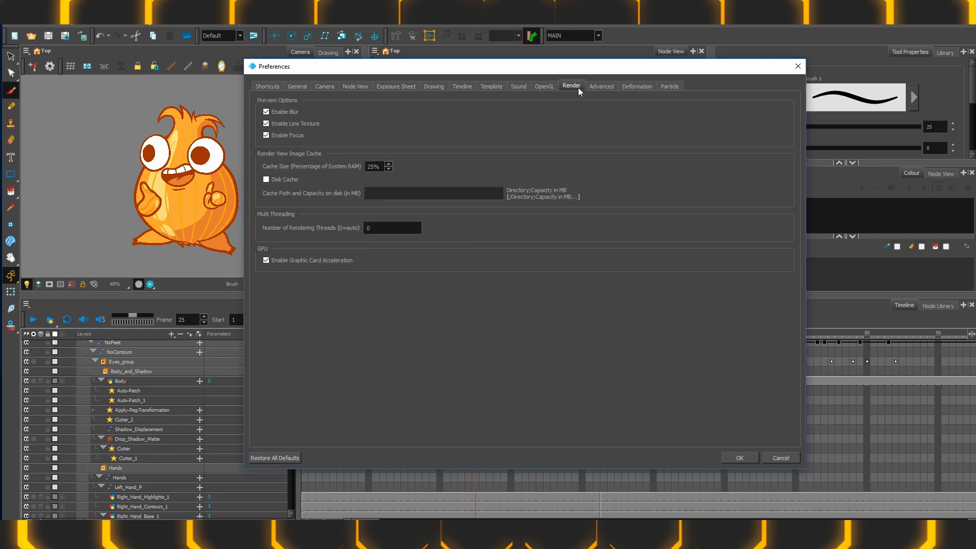
Enable Support Overlay and Underlay Arts and Advanced Display in the Advanced preferences and apply the changes.
click(602, 86)
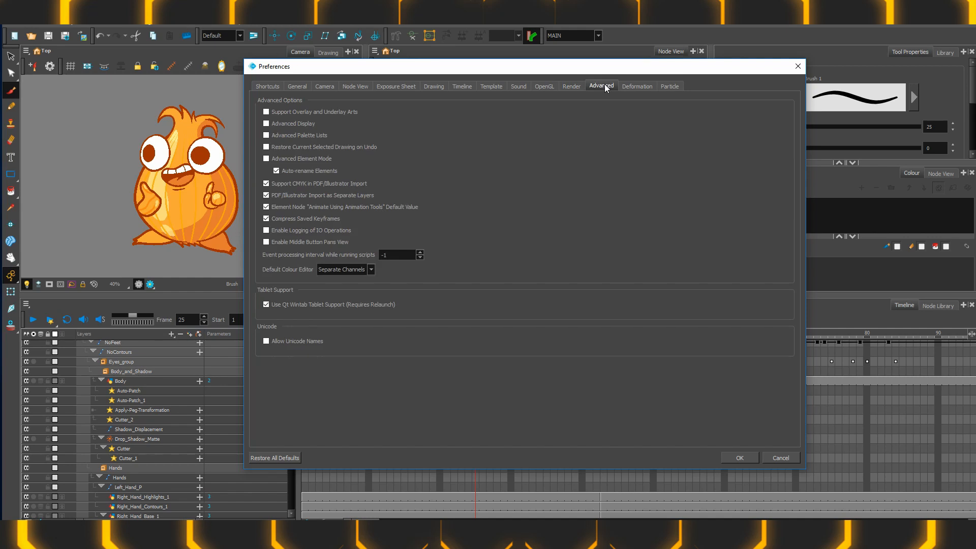
click(266, 112)
drag(317, 71, 405, 73)
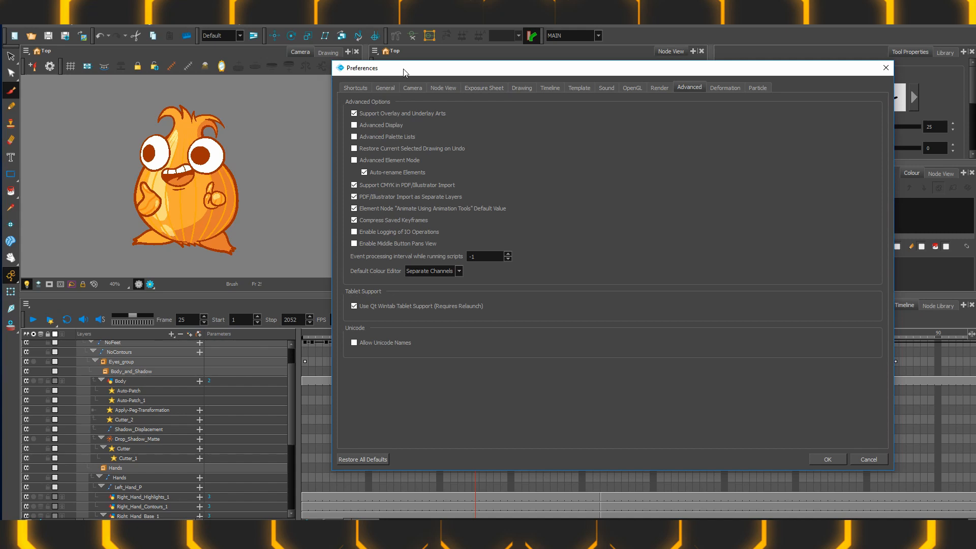
click(354, 125)
drag(412, 73, 430, 80)
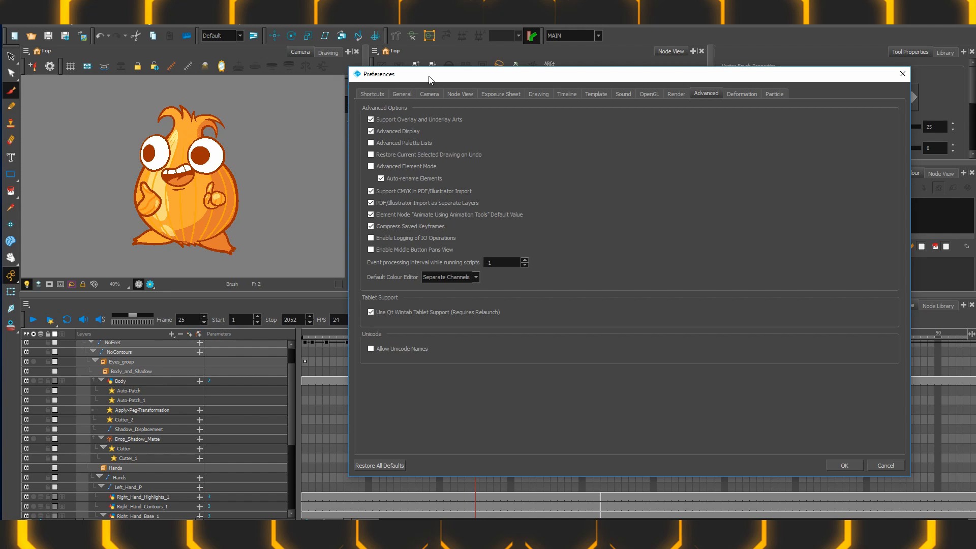
click(844, 465)
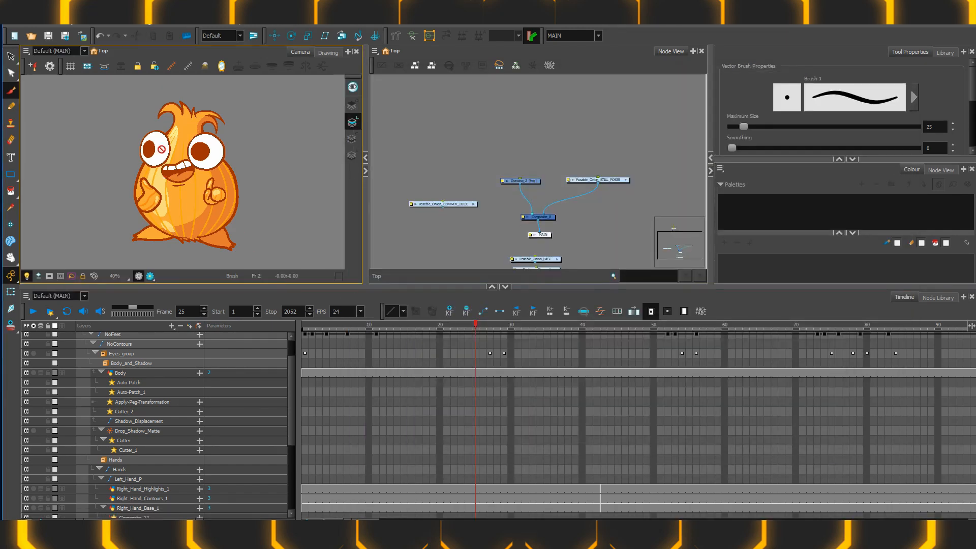
View the scene through the Display node, and return the global display to MAIN.
click(677, 248)
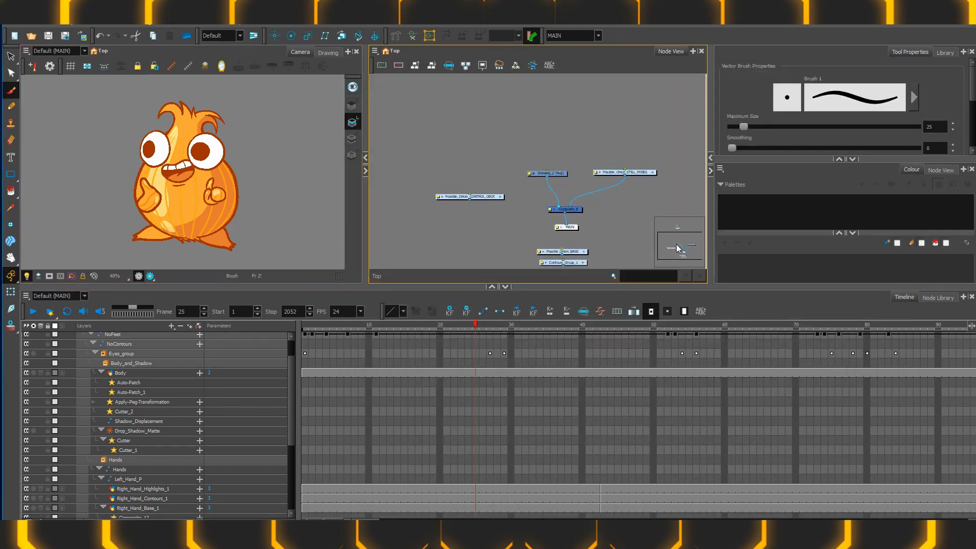
click(558, 37)
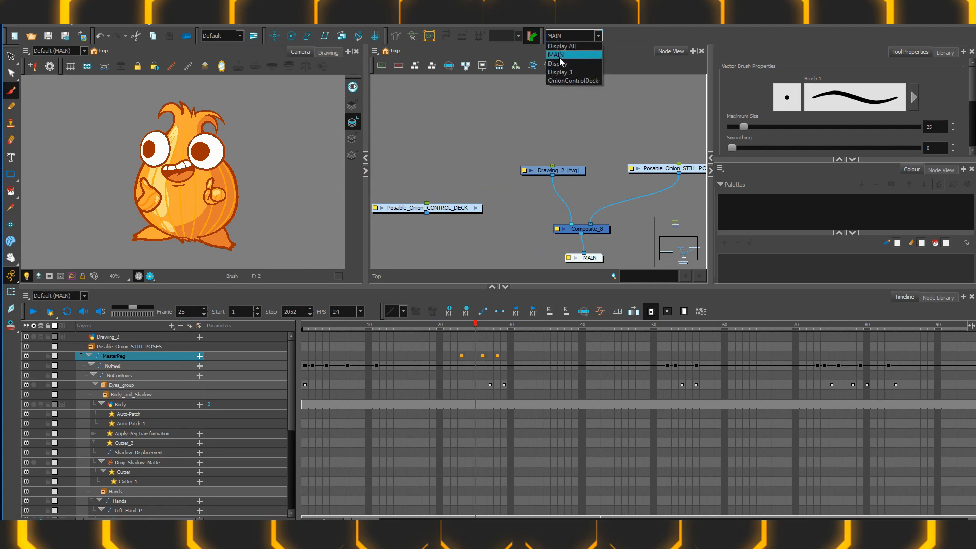
click(557, 63)
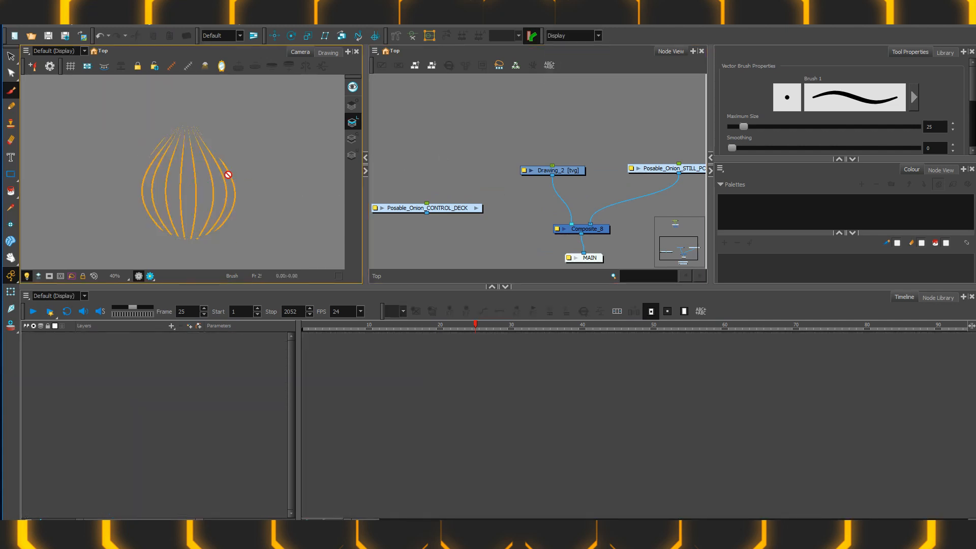
click(559, 36)
click(556, 55)
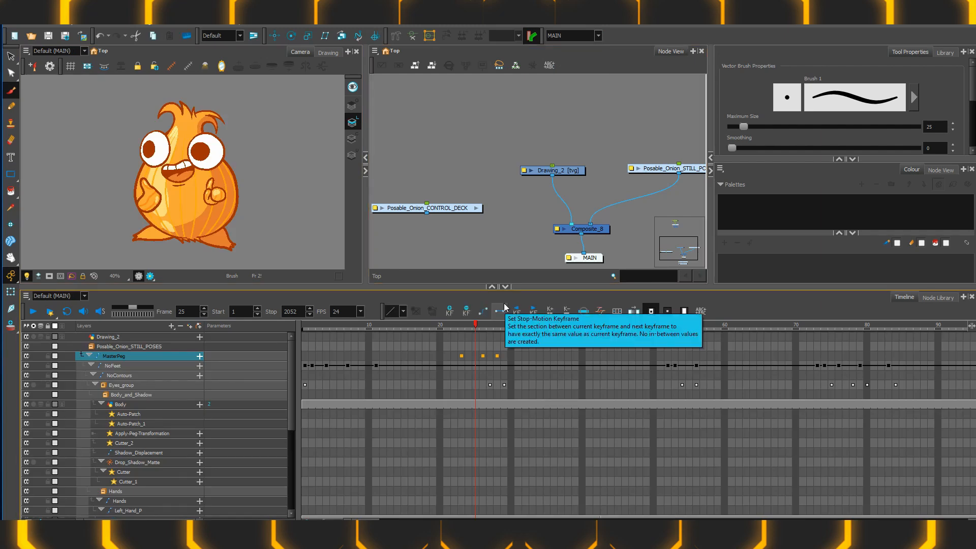
Bring the Posable_Onion_CONTROL_DECK group towards the middle of the Node View.
click(418, 207)
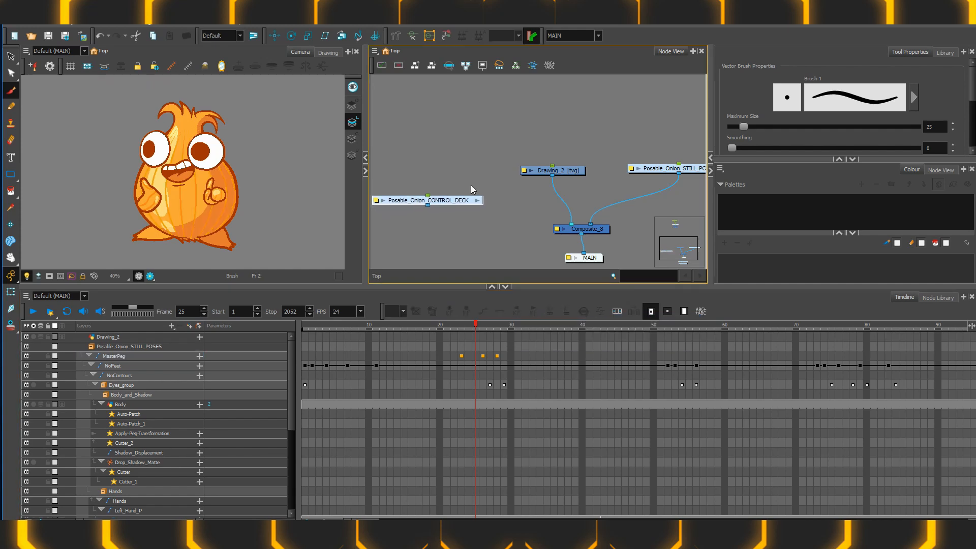
click(476, 208)
drag(677, 249, 651, 248)
click(538, 86)
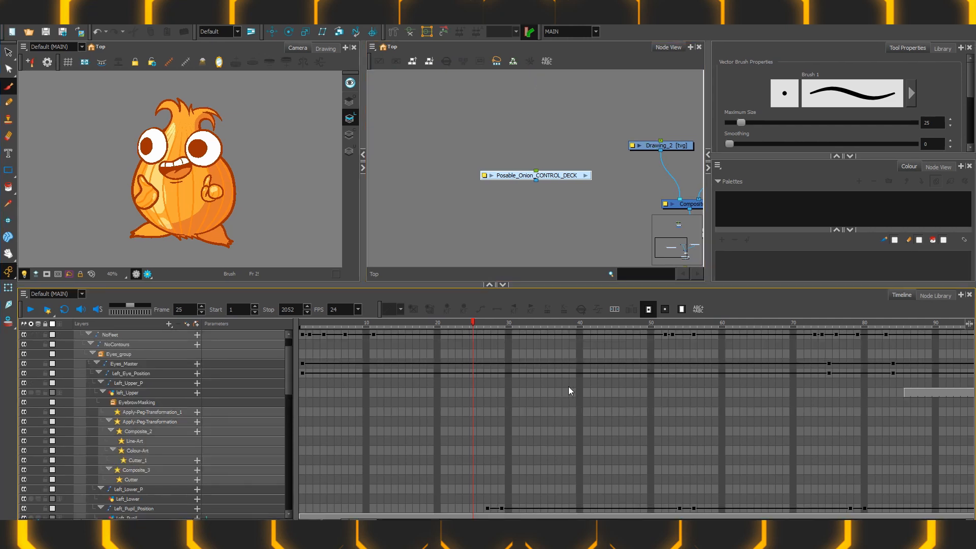
Set only the timeline's display to OnionControlDeck and look through its colour-coded layers up to MasterPeg.
scroll(499, 461, up, 3)
scroll(499, 461, down, 2)
scroll(499, 461, down, 12)
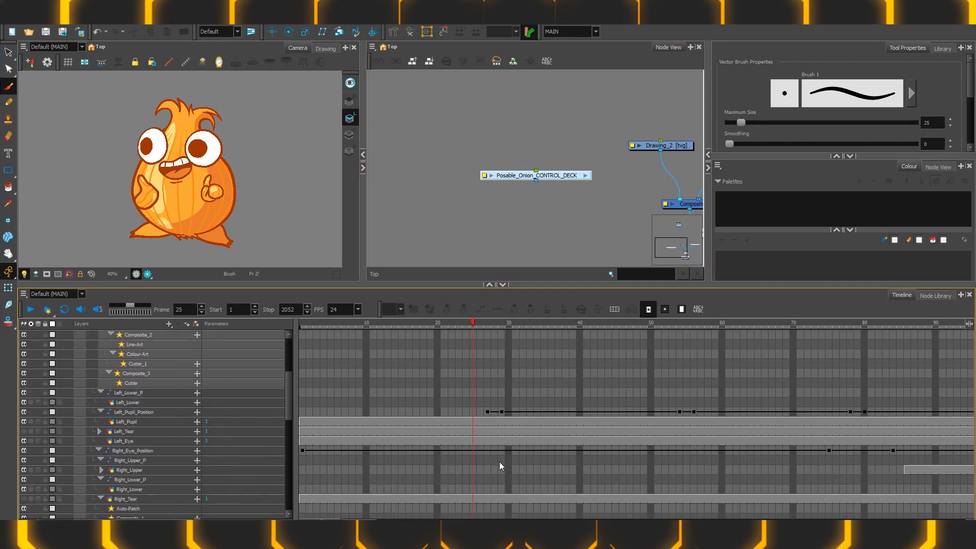
scroll(499, 462, down, 5)
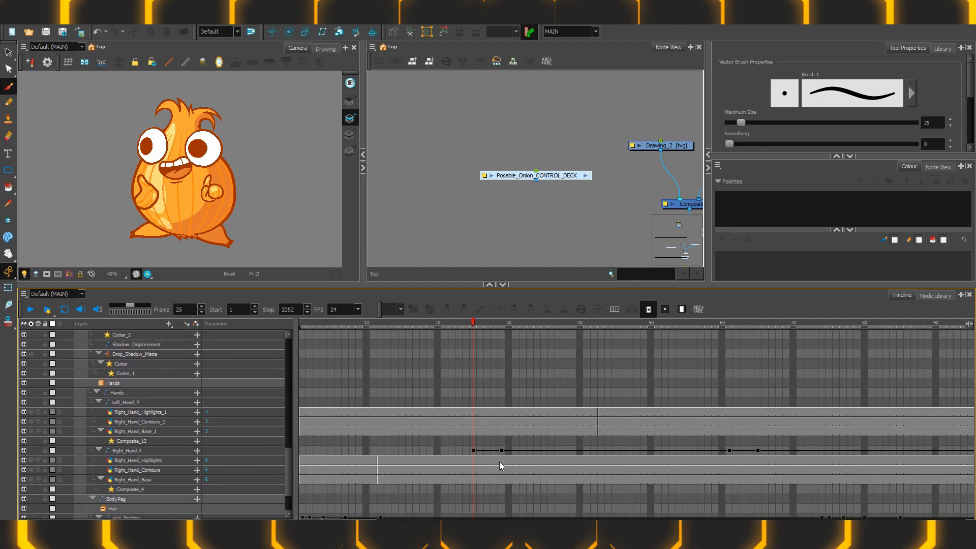
scroll(498, 459, up, 8)
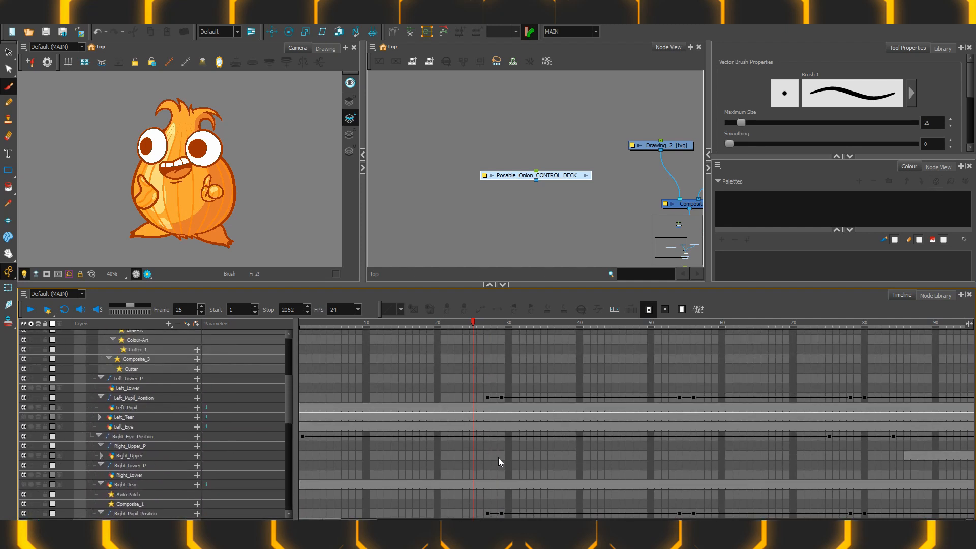
click(48, 294)
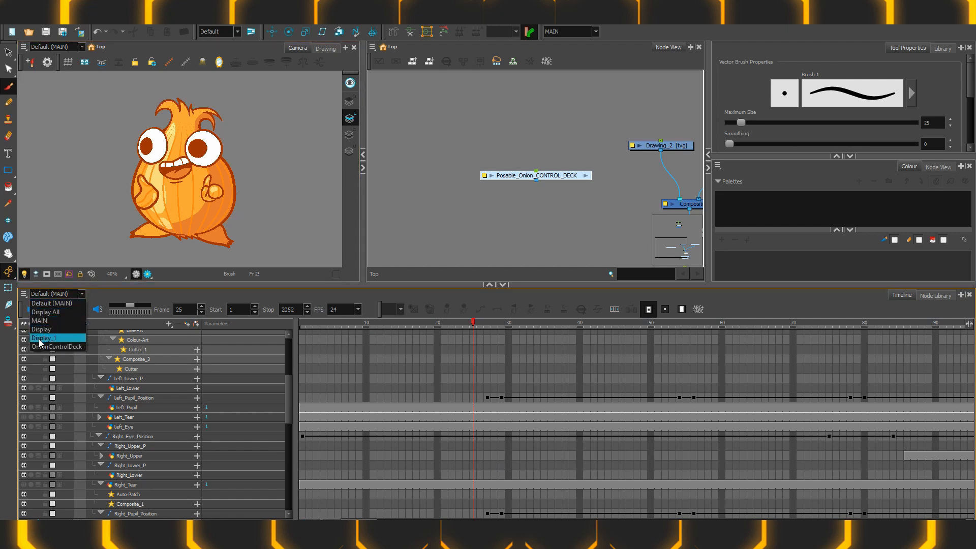
click(41, 346)
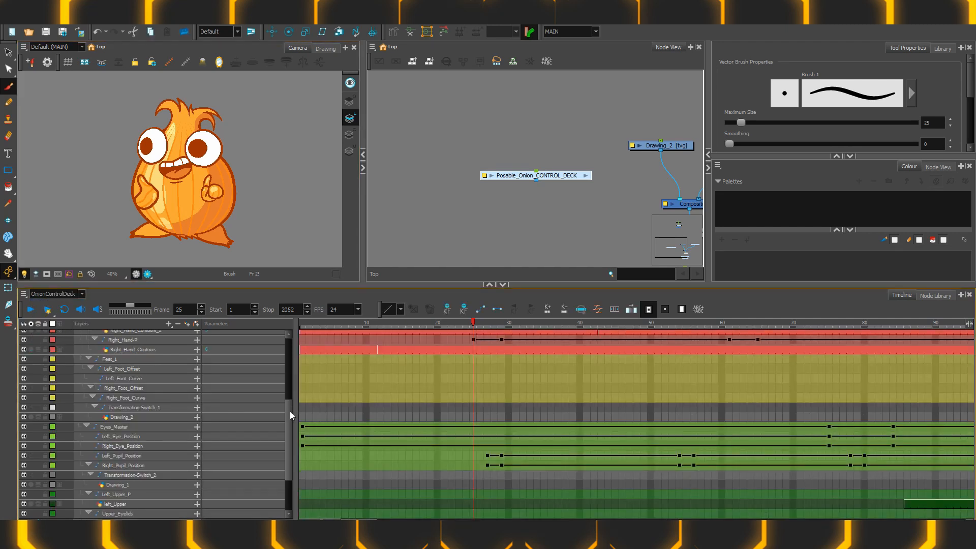
drag(289, 410, 291, 361)
scroll(305, 437, up, 5)
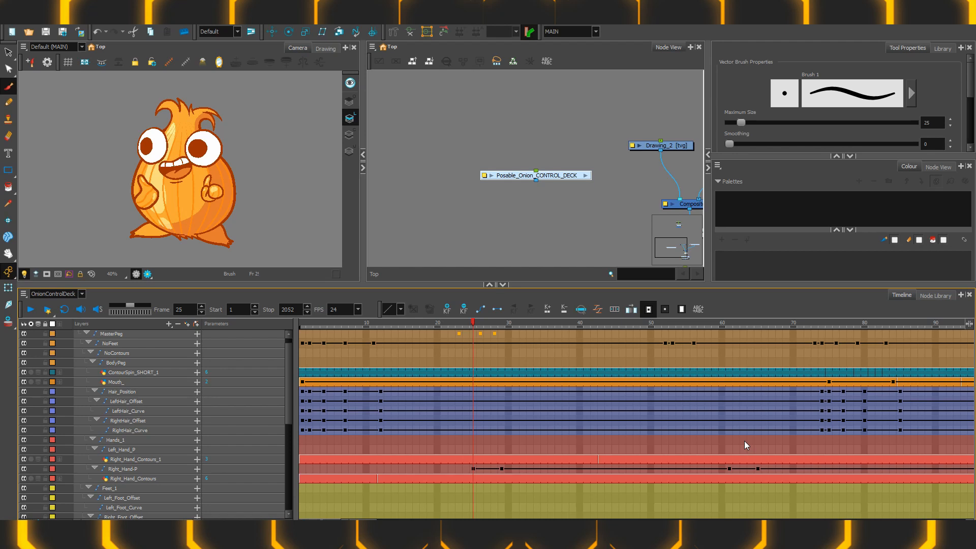
Open the keyboard shortcut preferences, expand the General category and view the Control Selection Mode command.
click(28, 20)
click(44, 245)
click(263, 127)
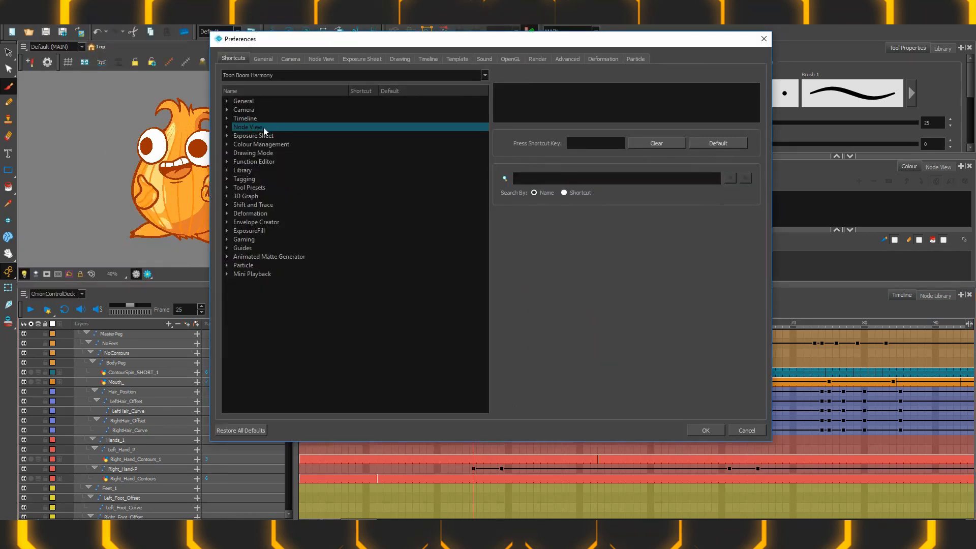
click(251, 169)
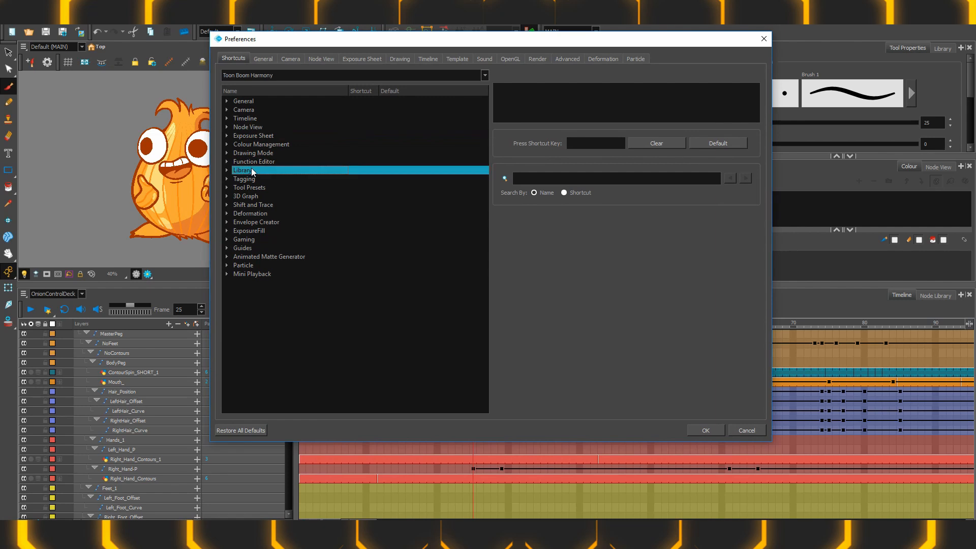
click(231, 101)
click(226, 100)
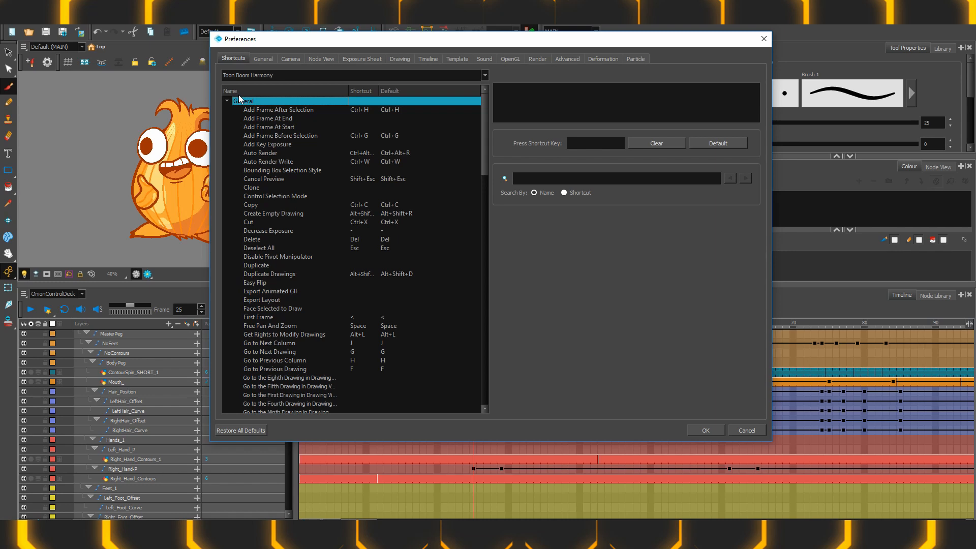
click(260, 195)
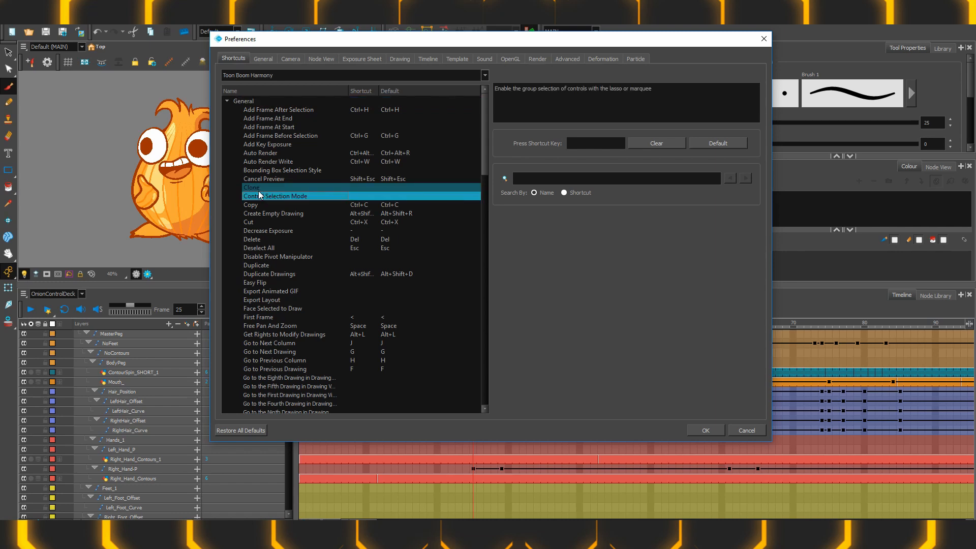
Search the keyboard shortcuts by shortcut key rather than by name, for c and for z.
click(586, 183)
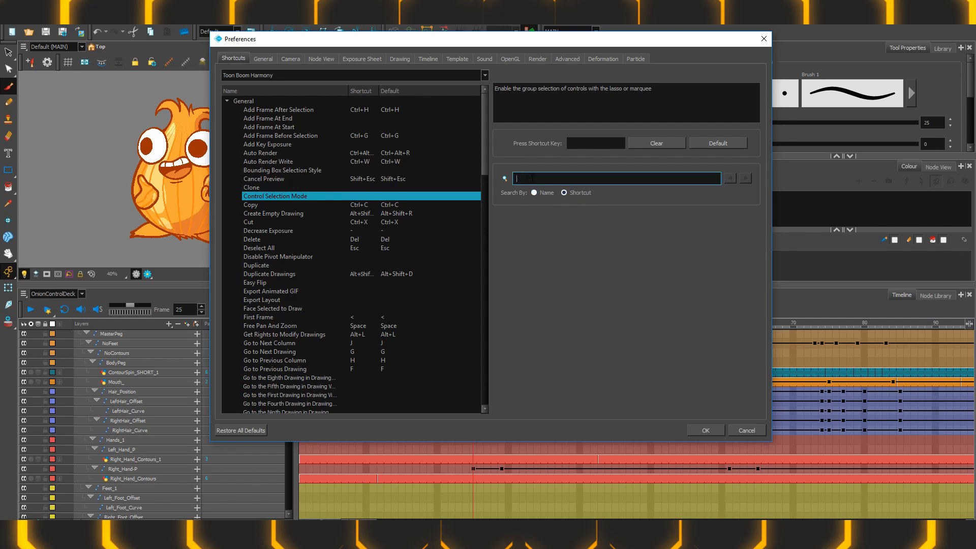
text(c)
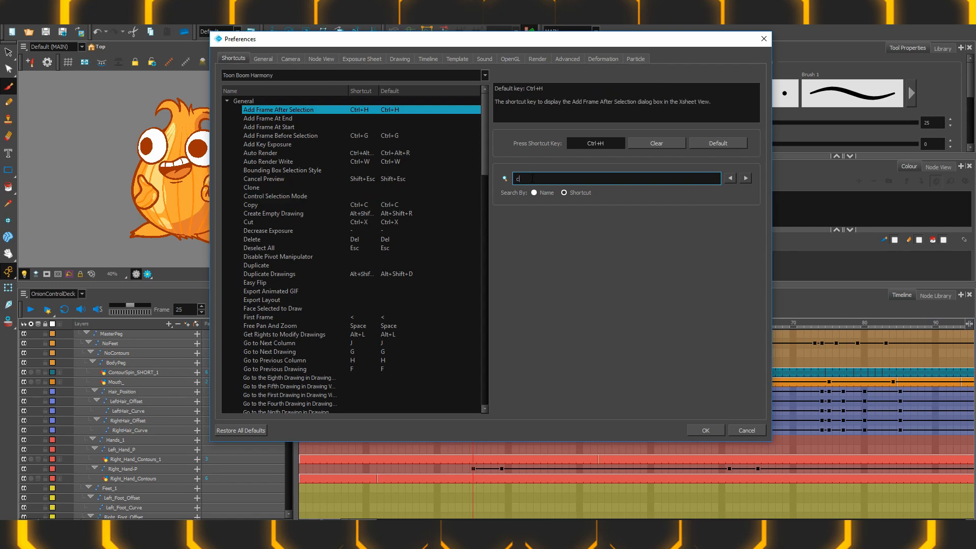
key(BackSpace)
text(z)
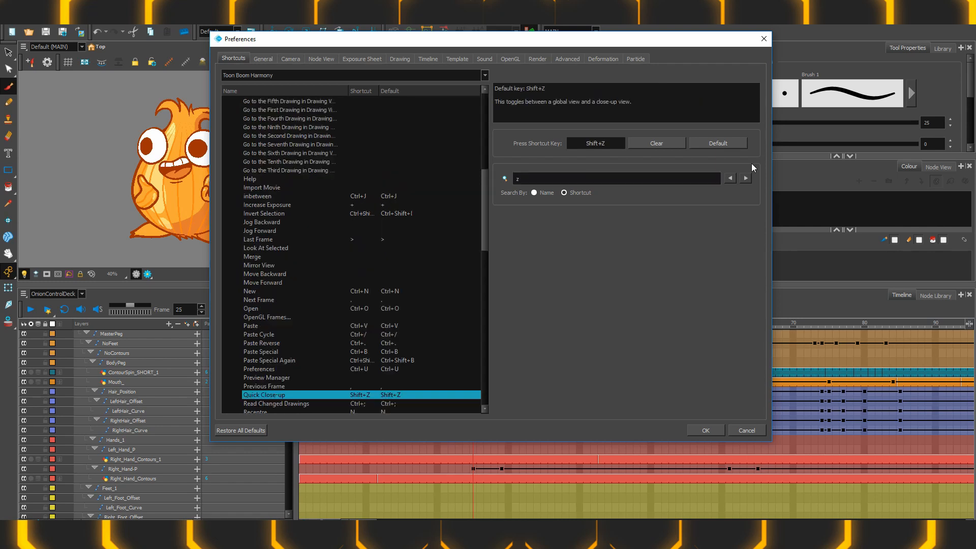